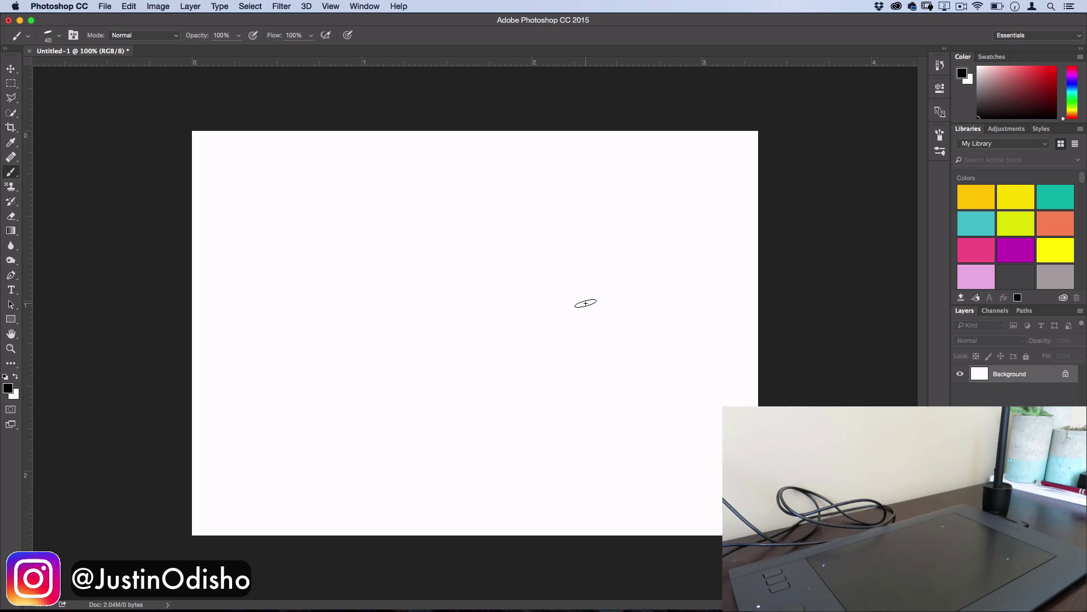
Select a plain round brush preset and paint two horizontal black test strokes
{"action": "left_click", "coordinate": [59, 35]}
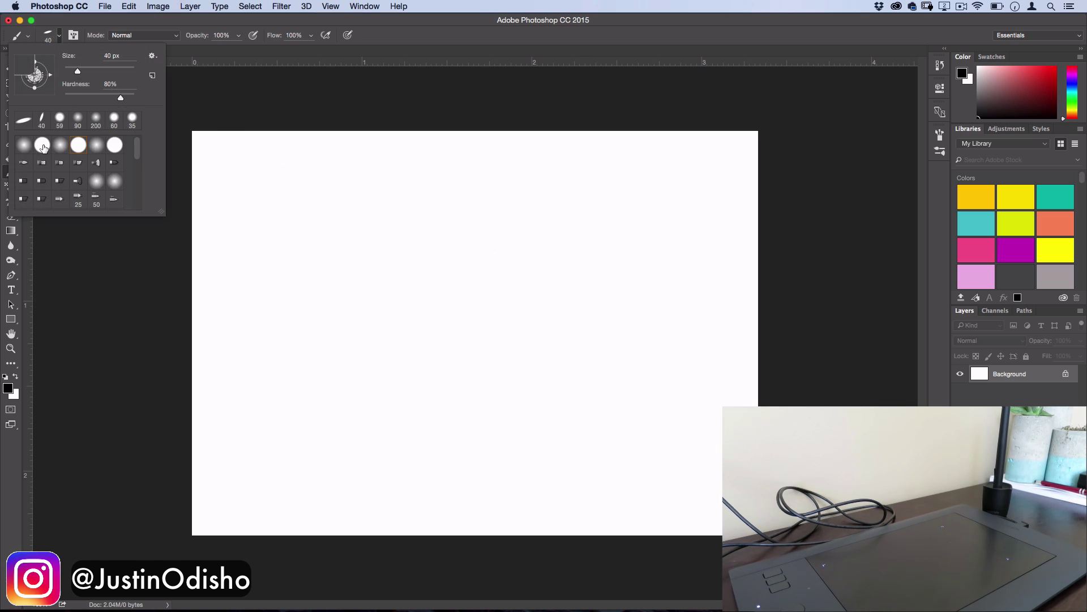
{"action": "left_click", "coordinate": [67, 40]}
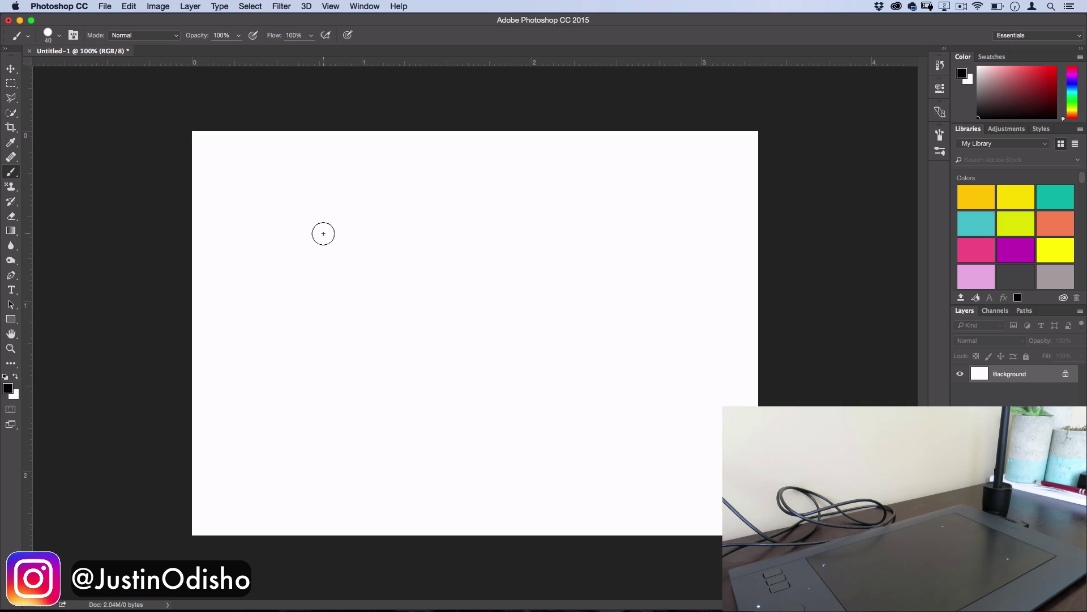
{"action": "left_click_drag", "start_coordinate": [256, 226], "coordinate": [612, 223]}
{"action": "left_click_drag", "start_coordinate": [309, 344], "coordinate": [534, 344]}
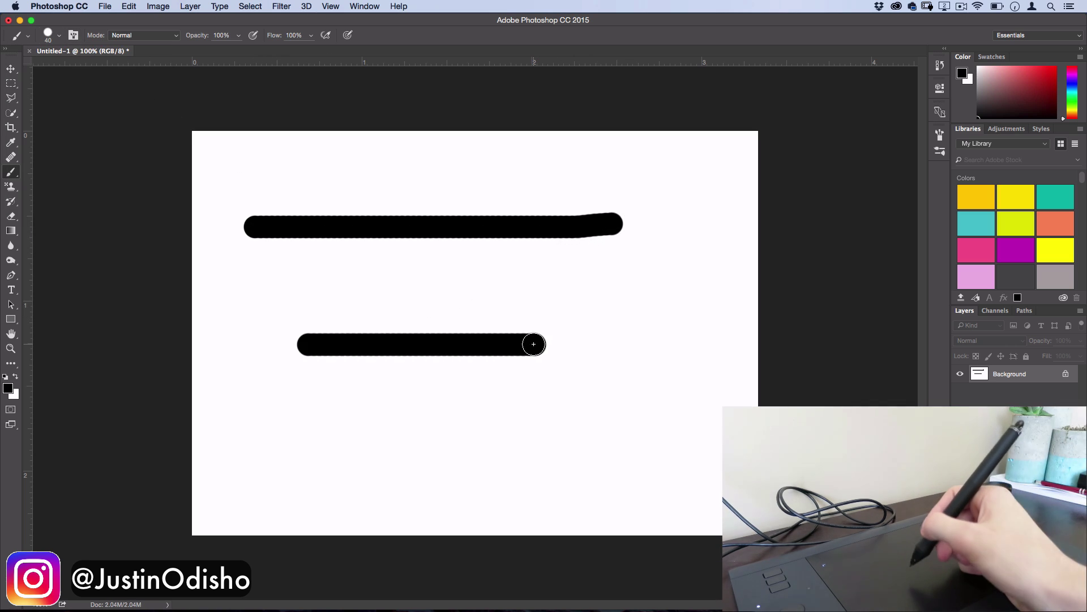
Paint more black test strokes: a wavy line, a loop, an oval, a rising stroke and a zig-zag
{"action": "left_click", "coordinate": [320, 470]}
{"action": "mouse_move", "coordinate": [320, 470]}
{"action": "left_mouse_down"}
{"action": "mouse_move", "coordinate": [353, 443]}
{"action": "mouse_move", "coordinate": [480, 455]}
{"action": "mouse_move", "coordinate": [589, 429]}
{"action": "left_mouse_up"}
{"action": "left_click_drag", "start_coordinate": [649, 343], "coordinate": [694, 326]}
{"action": "mouse_move", "coordinate": [674, 243]}
{"action": "left_mouse_down"}
{"action": "mouse_move", "coordinate": [636, 266]}
{"action": "mouse_move", "coordinate": [668, 260]}
{"action": "left_mouse_up"}
{"action": "left_click_drag", "start_coordinate": [203, 346], "coordinate": [449, 307]}
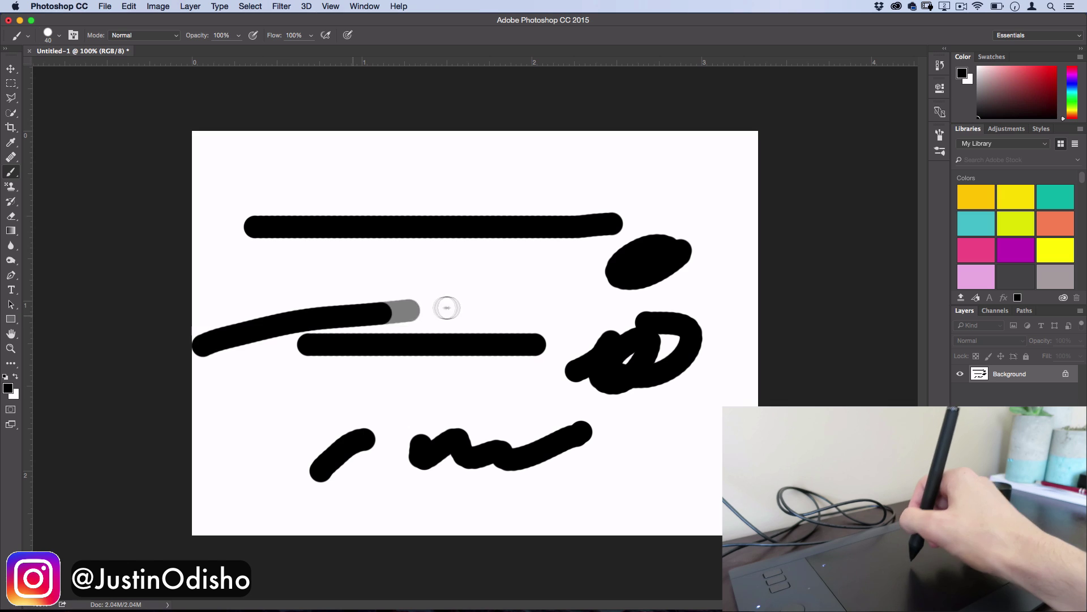
{"action": "left_click_drag", "start_coordinate": [409, 246], "coordinate": [473, 303]}
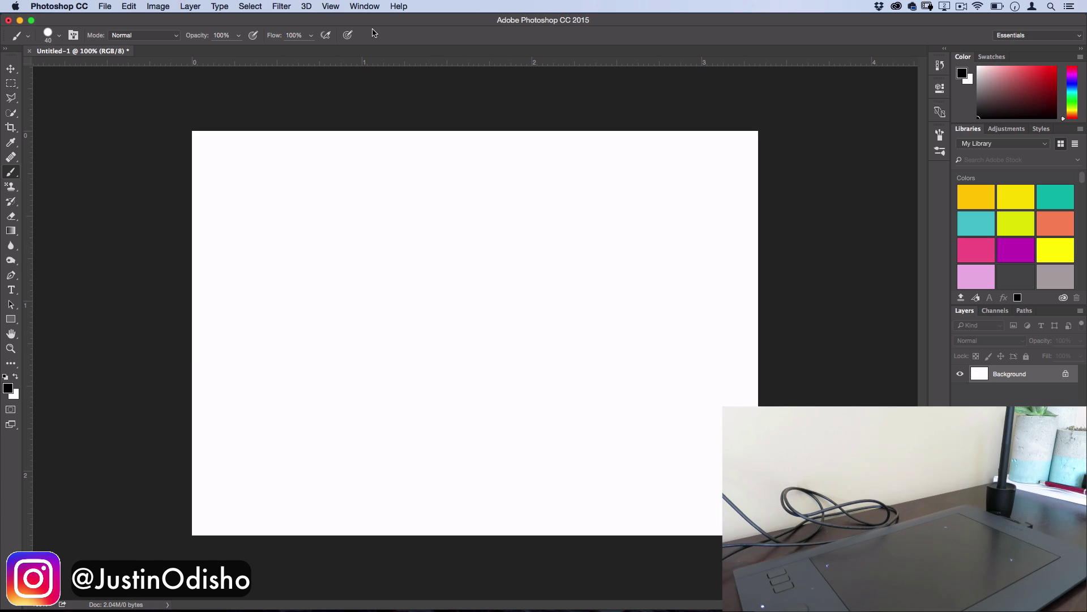
In the Brush panel, enable Shape Dynamics with Size Jitter controlled by Pen Pressure
{"action": "left_click", "coordinate": [364, 6]}
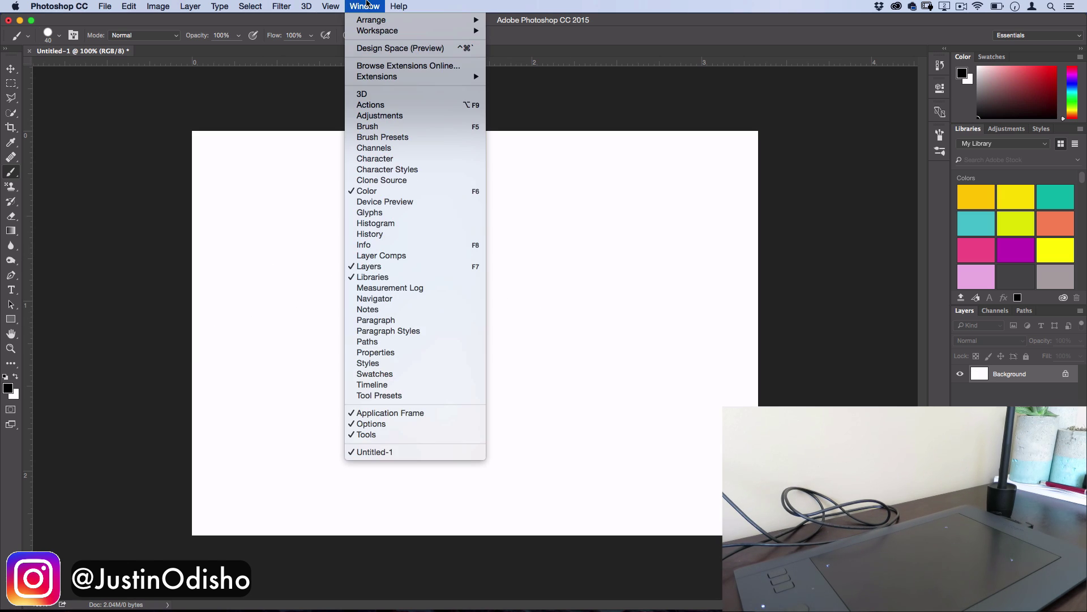
{"action": "left_click", "coordinate": [382, 126]}
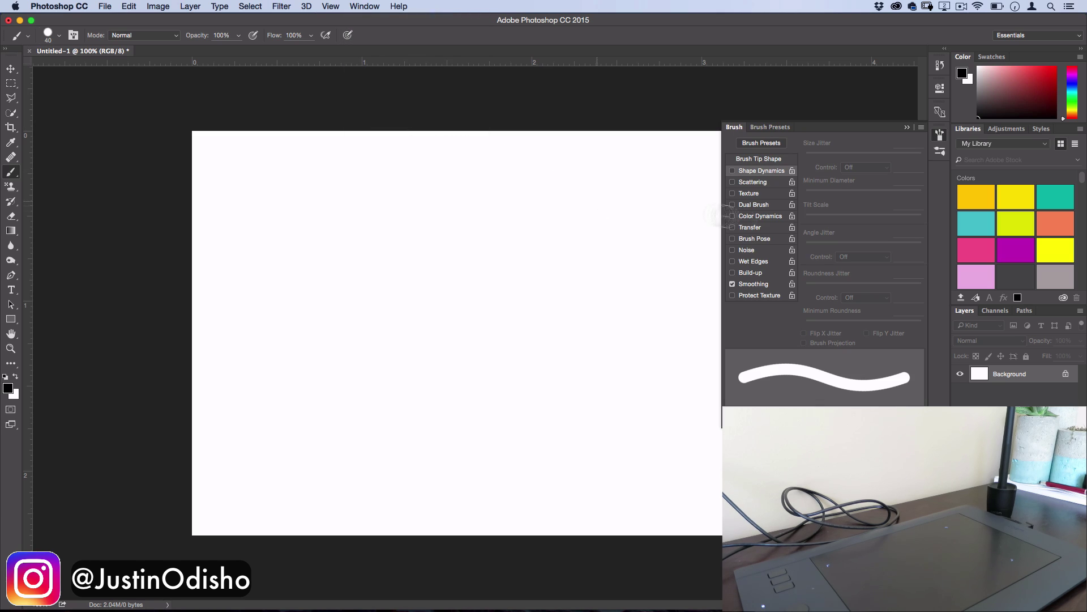
{"action": "left_click", "coordinate": [733, 172]}
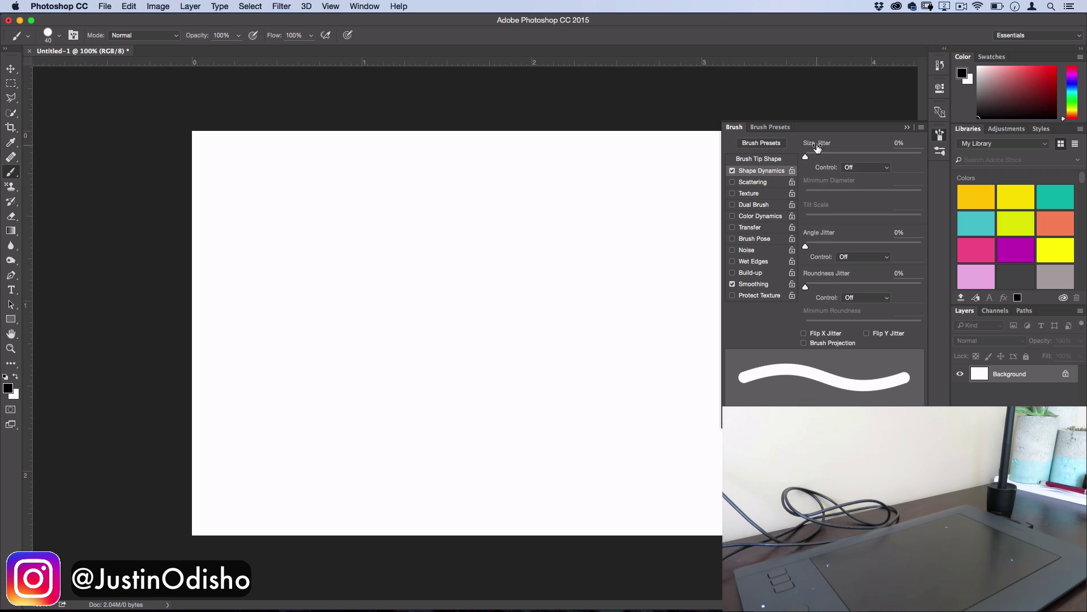
{"action": "left_click", "coordinate": [866, 169]}
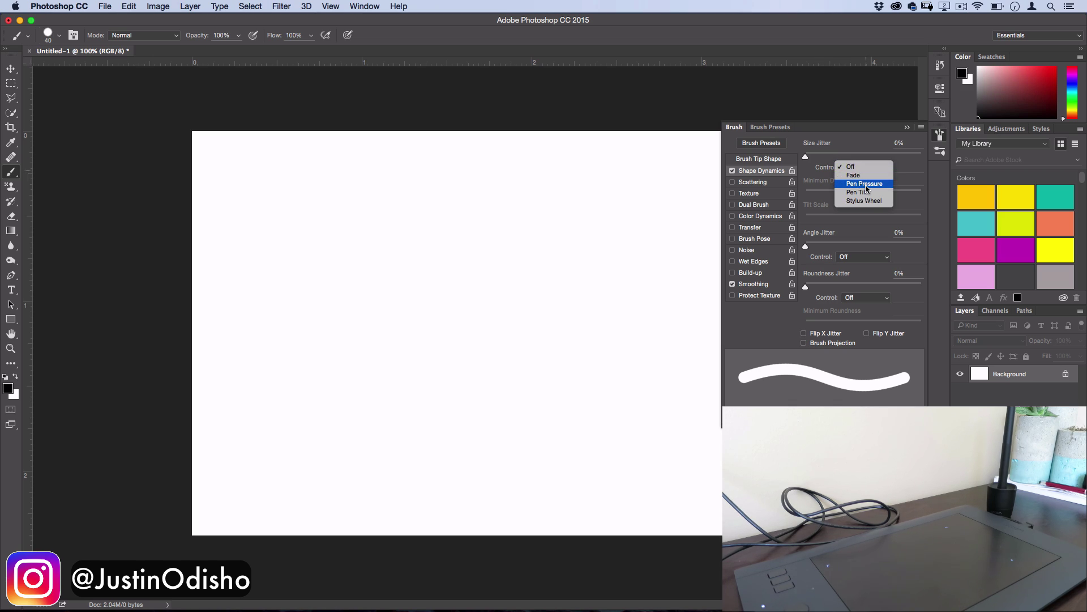
{"action": "left_click", "coordinate": [865, 184]}
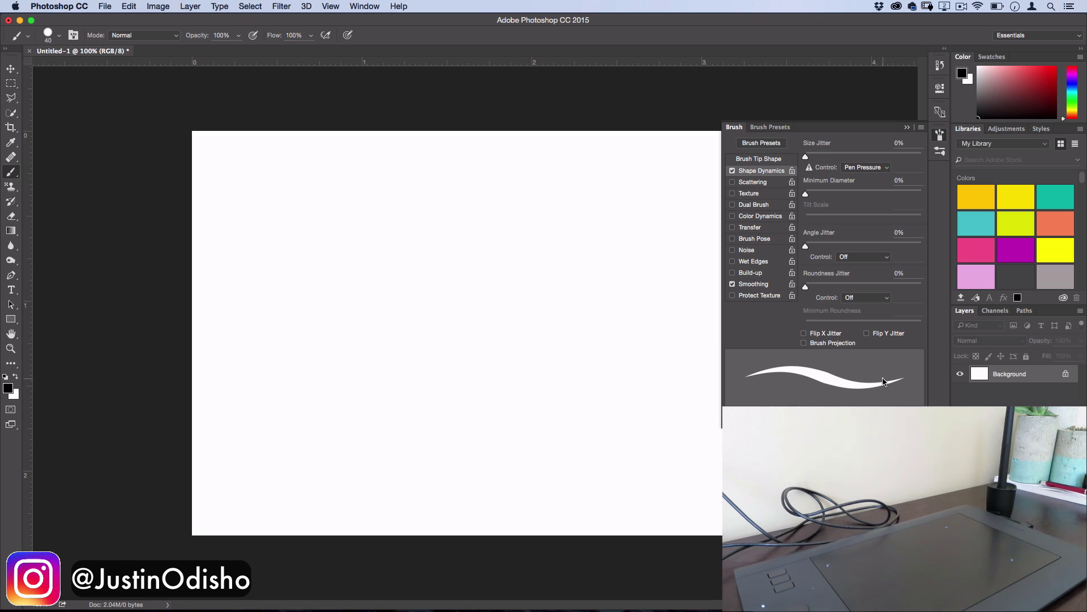
{"action": "left_click", "coordinate": [759, 159]}
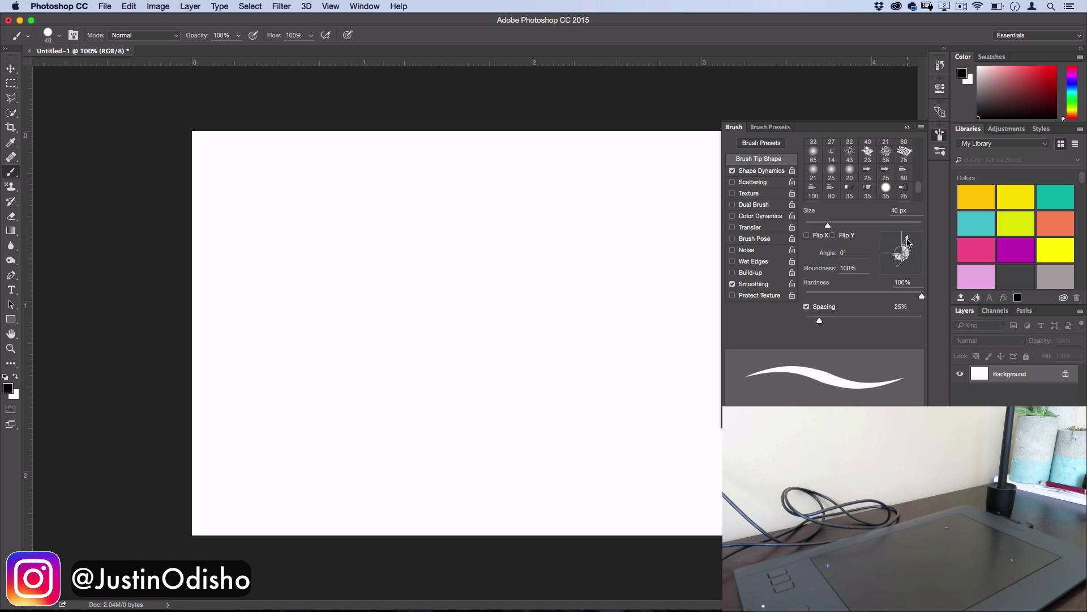
Give the brush tip a 15° angle, 25% roundness and 85% hardness, then close the Brush panel
{"action": "left_click_drag", "start_coordinate": [905, 242], "coordinate": [903, 279]}
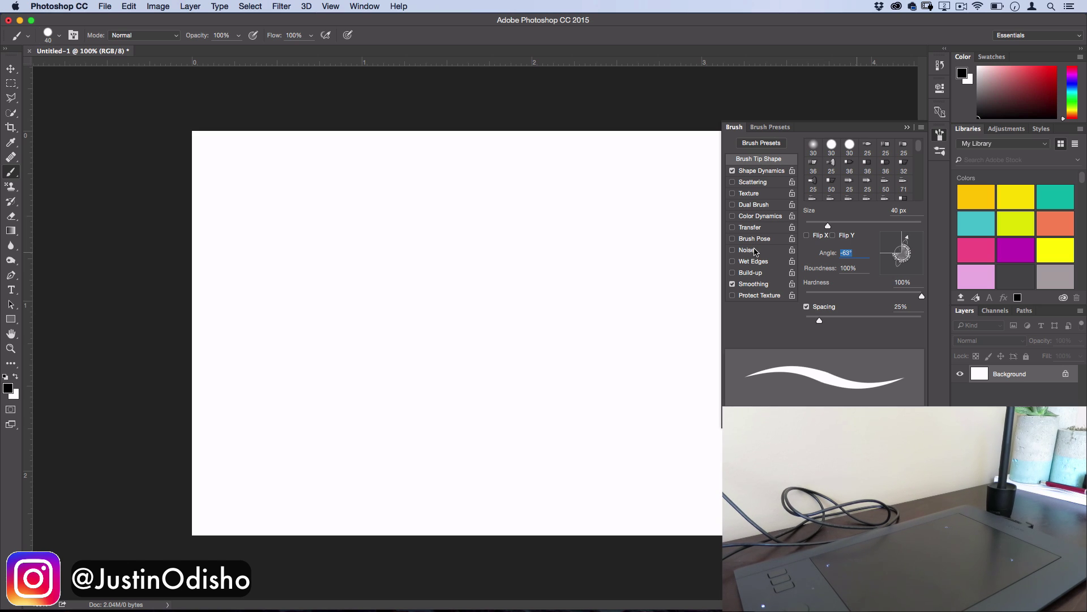
{"action": "key", "text": "Return"}
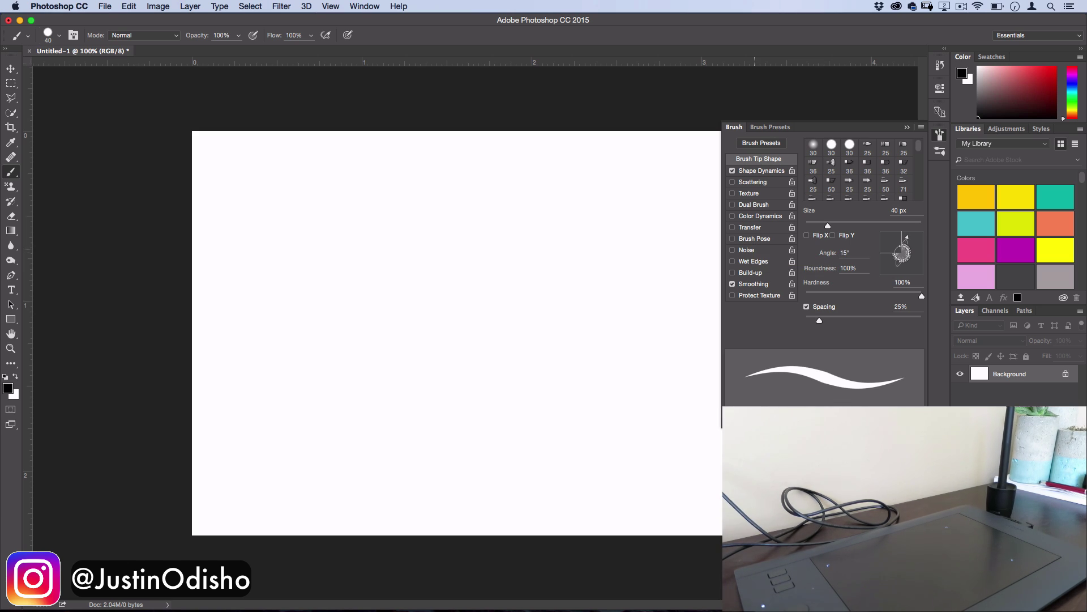
{"action": "left_click", "coordinate": [817, 268]}
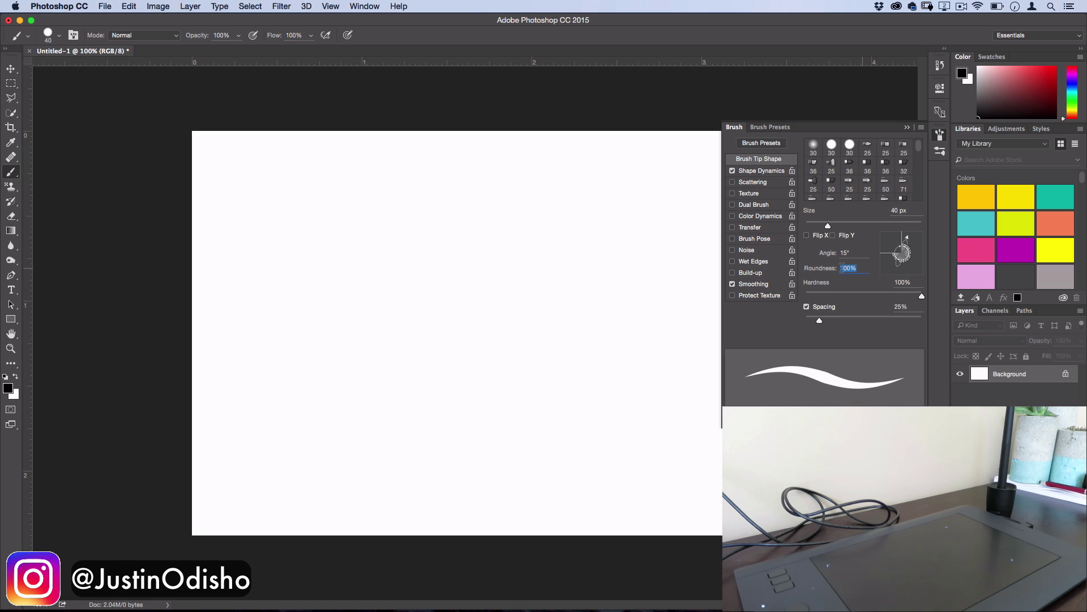
{"action": "left_click", "coordinate": [860, 268]}
{"action": "left_click_drag", "start_coordinate": [865, 266], "coordinate": [776, 263]}
{"action": "type", "text": "25"}
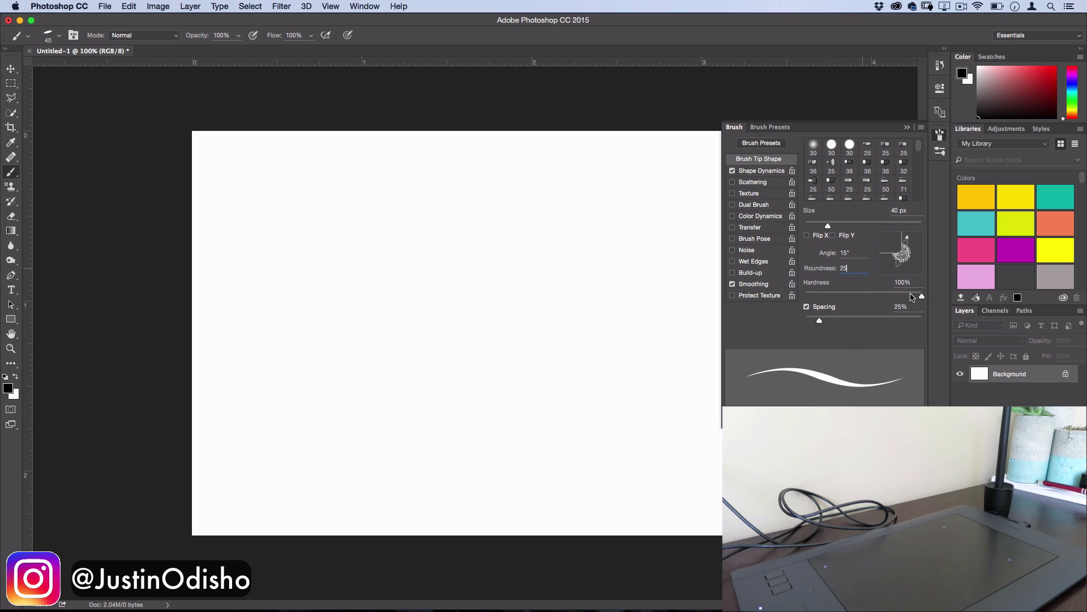
{"action": "left_click_drag", "start_coordinate": [911, 297], "coordinate": [906, 297]}
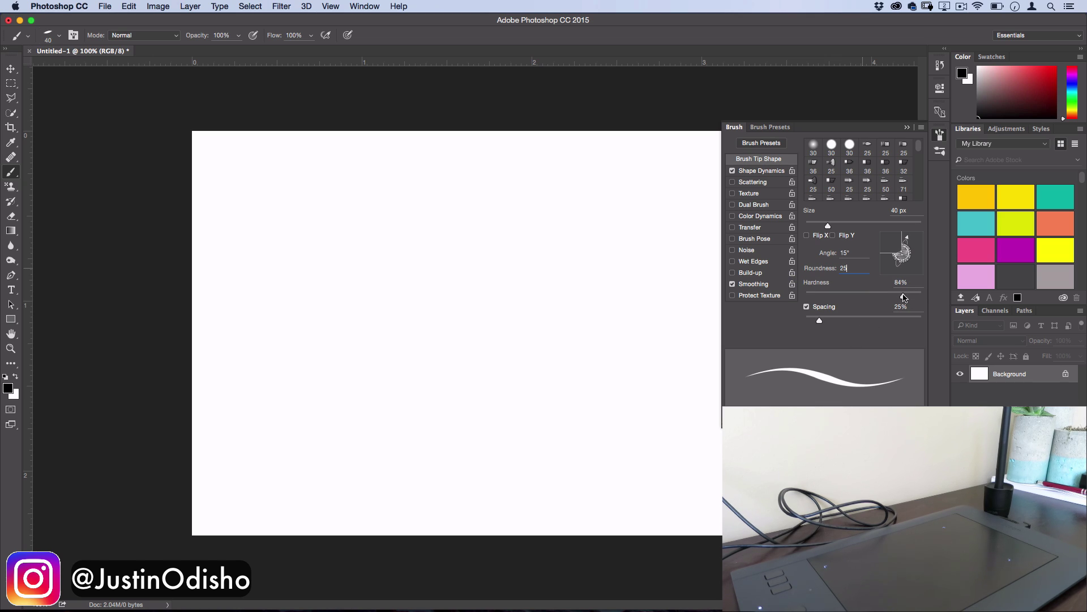
{"action": "left_click", "coordinate": [941, 136]}
{"action": "left_click_drag", "start_coordinate": [340, 299], "coordinate": [329, 282]}
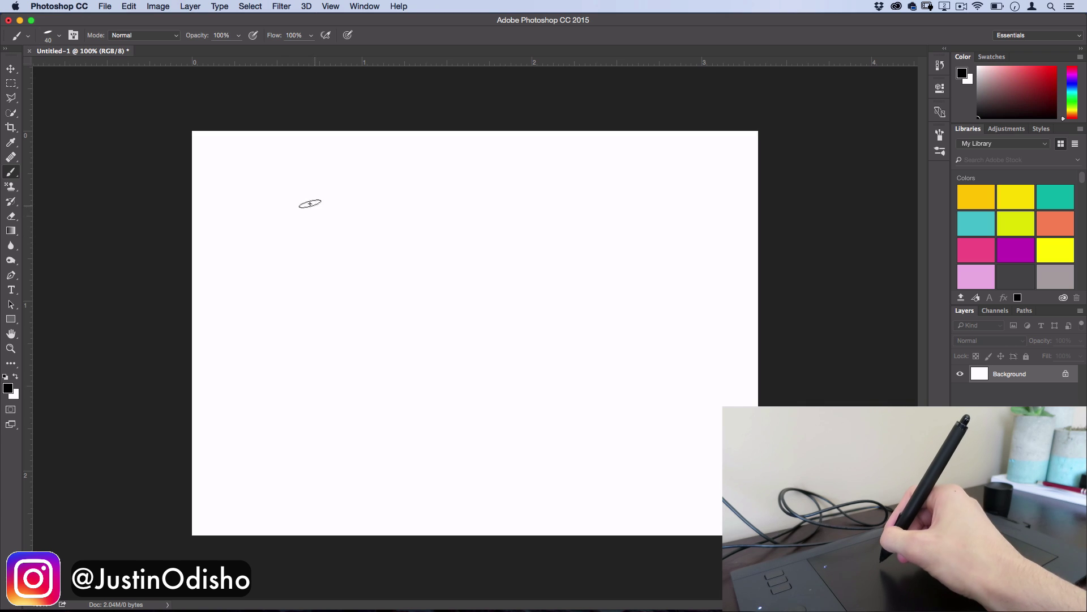
{"action": "left_click_drag", "start_coordinate": [263, 169], "coordinate": [262, 290]}
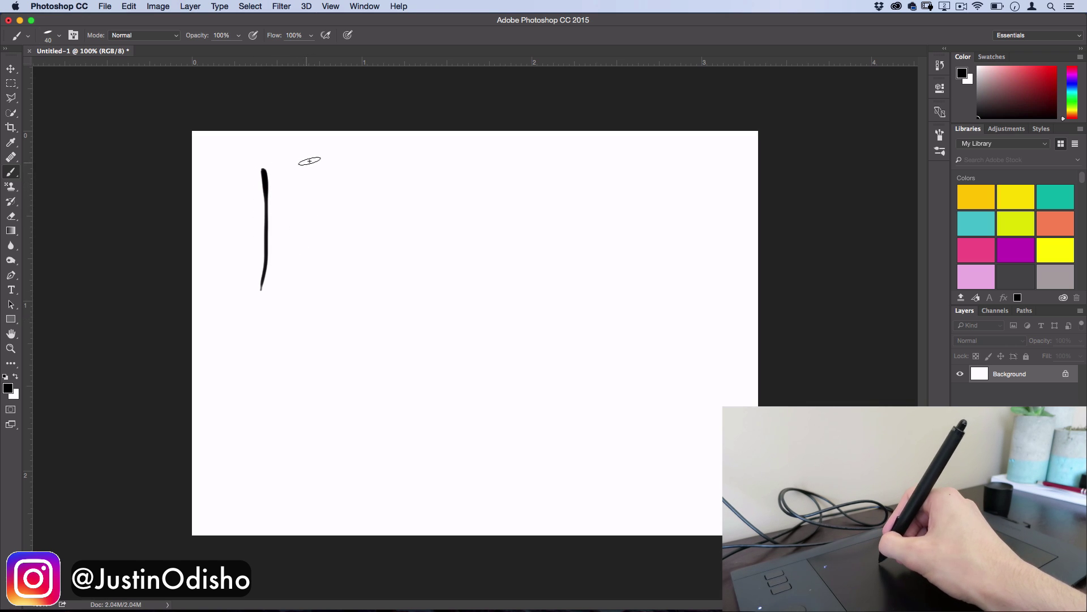
{"action": "left_click_drag", "start_coordinate": [317, 188], "coordinate": [303, 357]}
{"action": "left_click_drag", "start_coordinate": [376, 191], "coordinate": [363, 384]}
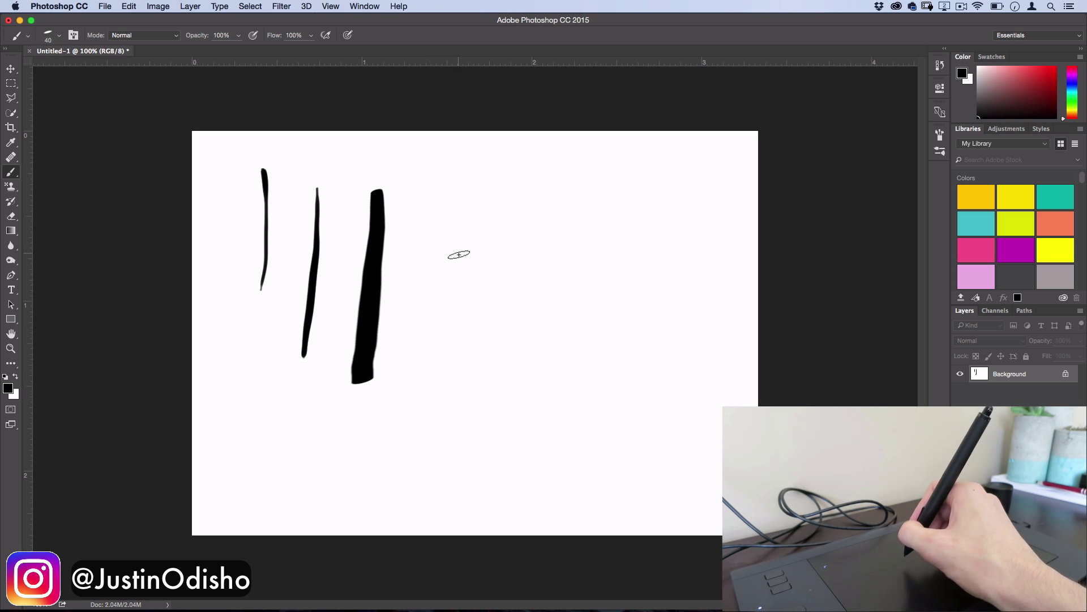
{"action": "left_click_drag", "start_coordinate": [445, 233], "coordinate": [591, 226]}
{"action": "left_click_drag", "start_coordinate": [437, 261], "coordinate": [585, 257]}
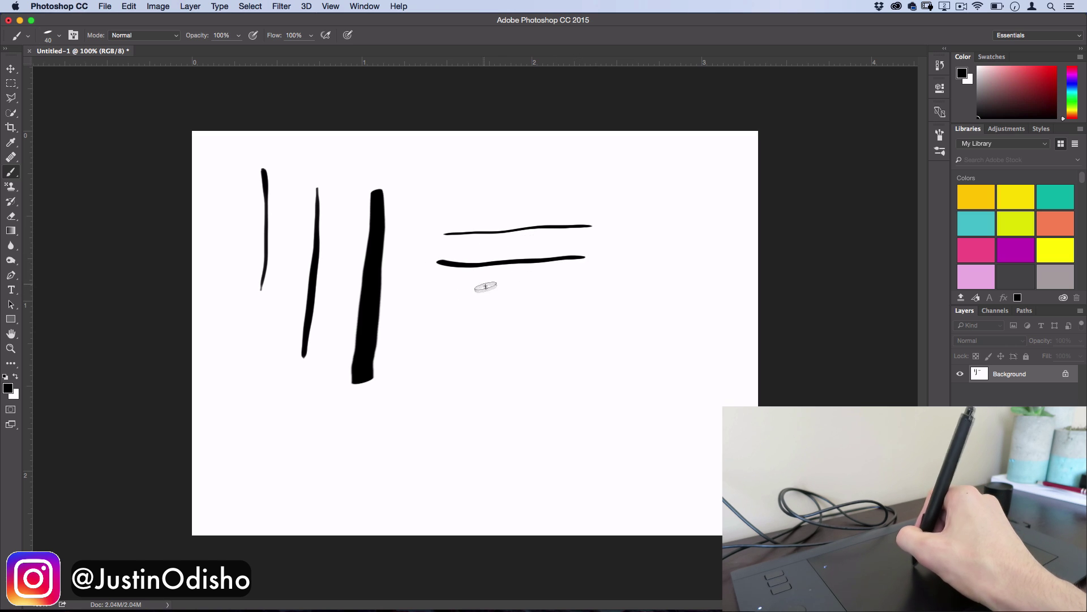
{"action": "left_click_drag", "start_coordinate": [485, 287], "coordinate": [486, 382]}
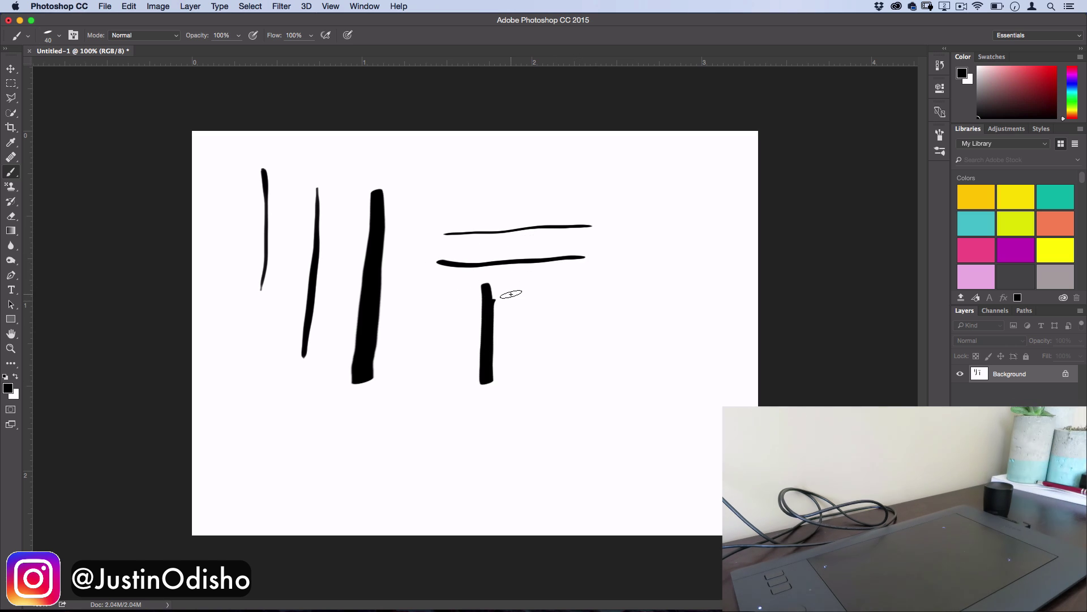
{"action": "key", "text": "ctrl+a"}
{"action": "key", "text": "BackSpace"}
{"action": "key", "text": "ctrl+d"}
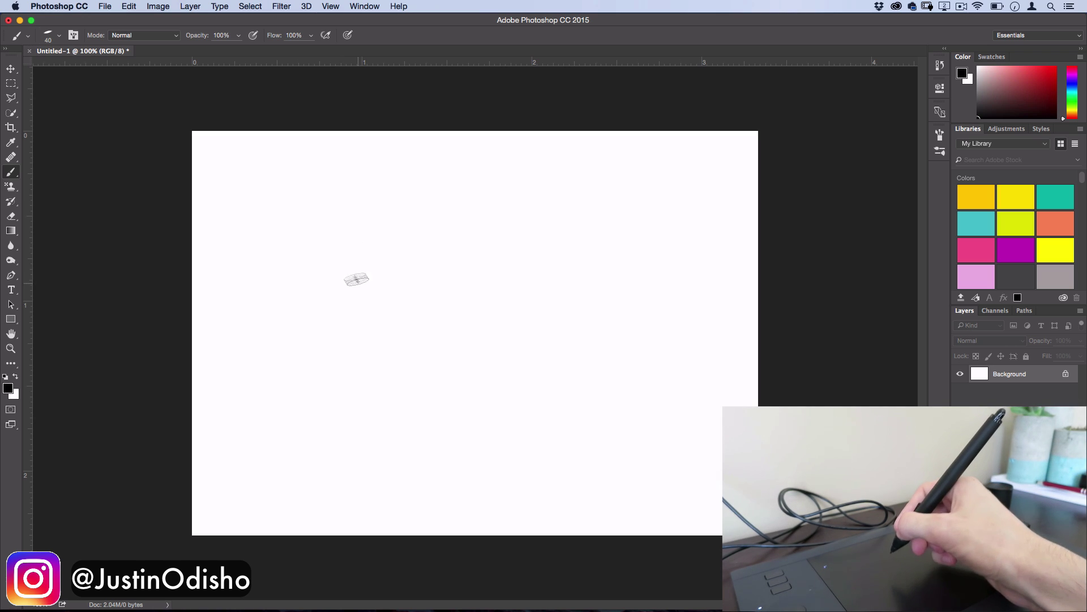
Hand-letter 'Hello' in black: the H's stems and crossbar, then e, l, l and o
{"action": "left_click_drag", "start_coordinate": [283, 266], "coordinate": [310, 340]}
{"action": "mouse_move", "coordinate": [315, 272]}
{"action": "left_mouse_down"}
{"action": "mouse_move", "coordinate": [339, 315]}
{"action": "mouse_move", "coordinate": [391, 306]}
{"action": "left_mouse_up"}
{"action": "mouse_move", "coordinate": [423, 203]}
{"action": "left_mouse_down"}
{"action": "mouse_move", "coordinate": [403, 306]}
{"action": "mouse_move", "coordinate": [434, 291]}
{"action": "left_mouse_up"}
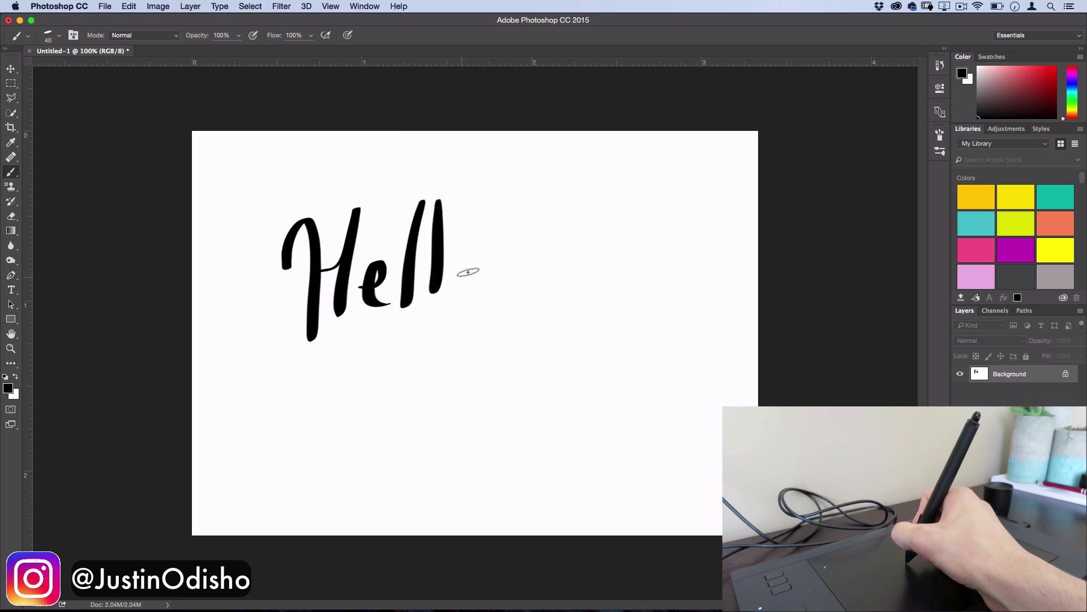
{"action": "left_click_drag", "start_coordinate": [485, 261], "coordinate": [517, 291]}
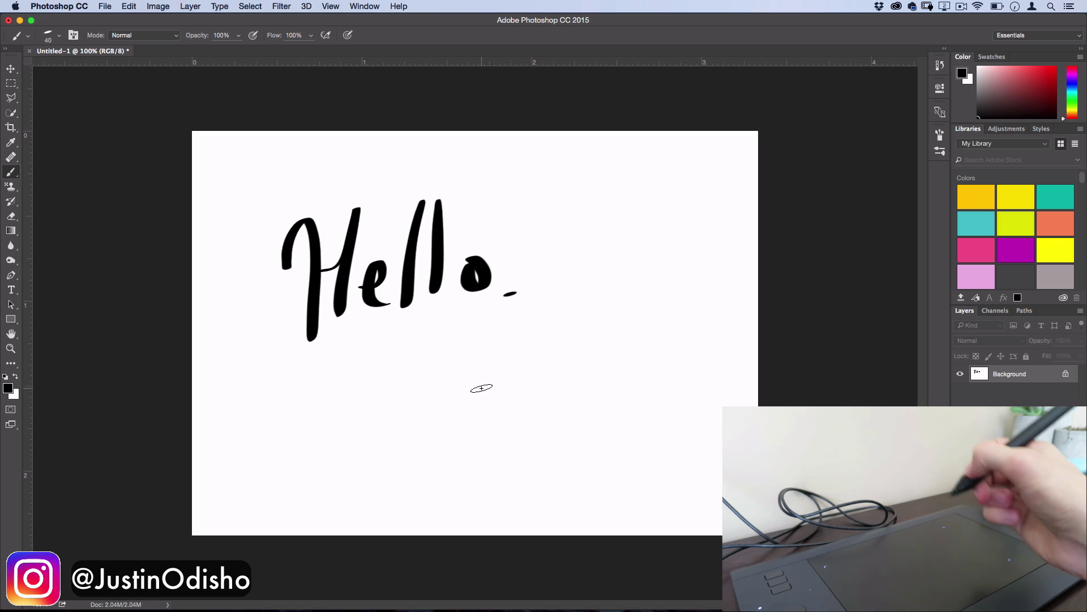
Letter the name below 'Hello', crossing its t, then letter it again beside 'Hello' with a swoosh
{"action": "mouse_move", "coordinate": [491, 351]}
{"action": "left_mouse_down"}
{"action": "mouse_move", "coordinate": [473, 409]}
{"action": "mouse_move", "coordinate": [487, 471]}
{"action": "left_mouse_up"}
{"action": "mouse_move", "coordinate": [491, 422]}
{"action": "left_mouse_down"}
{"action": "mouse_move", "coordinate": [512, 377]}
{"action": "mouse_move", "coordinate": [510, 390]}
{"action": "mouse_move", "coordinate": [560, 384]}
{"action": "mouse_move", "coordinate": [576, 354]}
{"action": "mouse_move", "coordinate": [591, 371]}
{"action": "mouse_move", "coordinate": [641, 367]}
{"action": "left_mouse_up"}
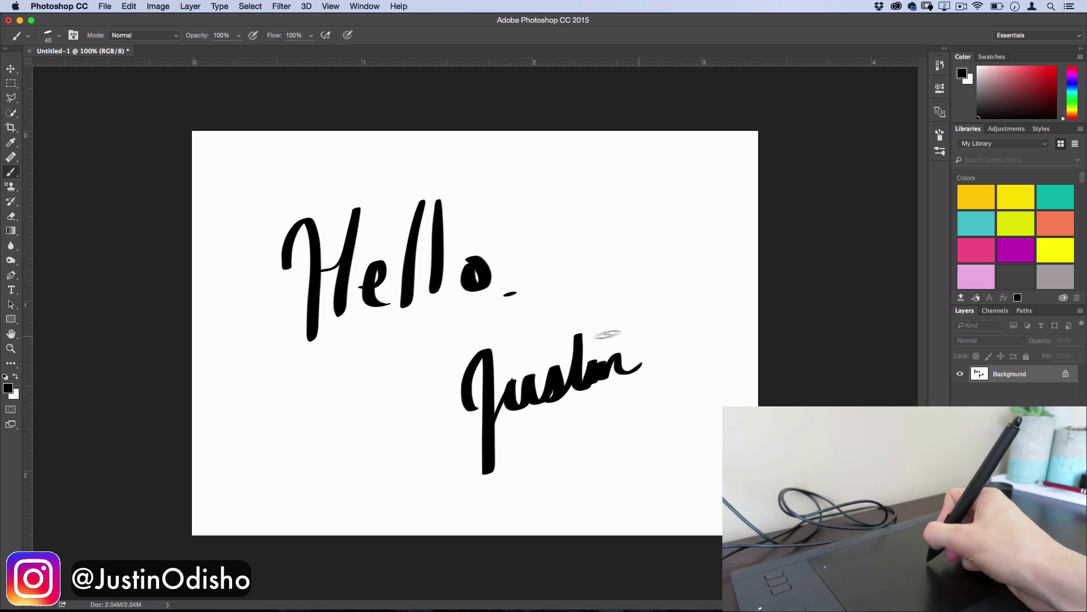
{"action": "left_click_drag", "start_coordinate": [592, 338], "coordinate": [567, 341]}
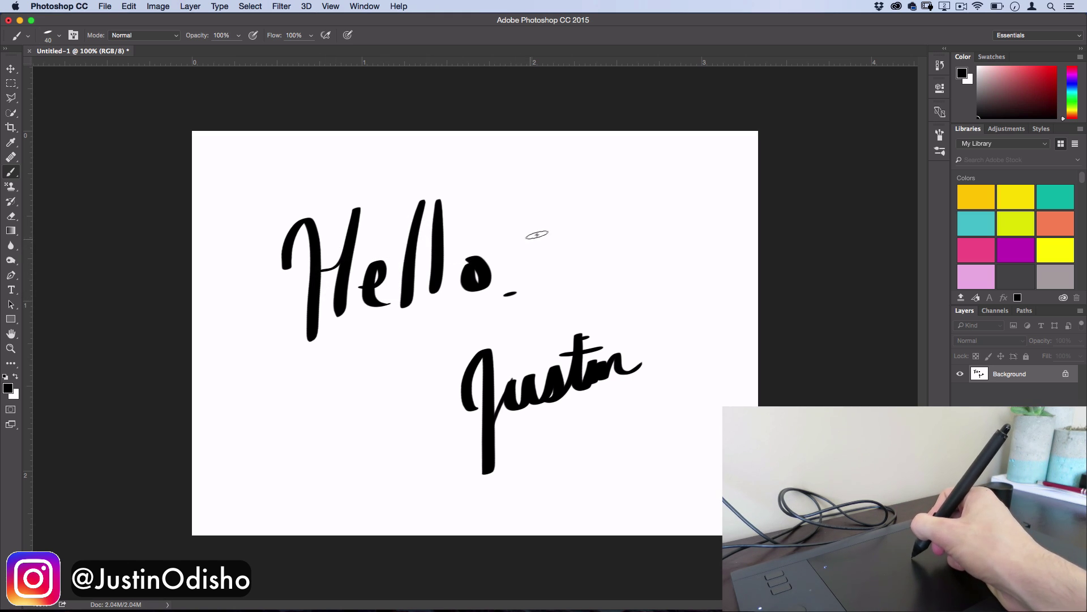
{"action": "mouse_move", "coordinate": [548, 226]}
{"action": "left_mouse_down"}
{"action": "mouse_move", "coordinate": [581, 221]}
{"action": "mouse_move", "coordinate": [607, 234]}
{"action": "mouse_move", "coordinate": [721, 202]}
{"action": "left_mouse_up"}
{"action": "left_click_drag", "start_coordinate": [690, 189], "coordinate": [700, 186]}
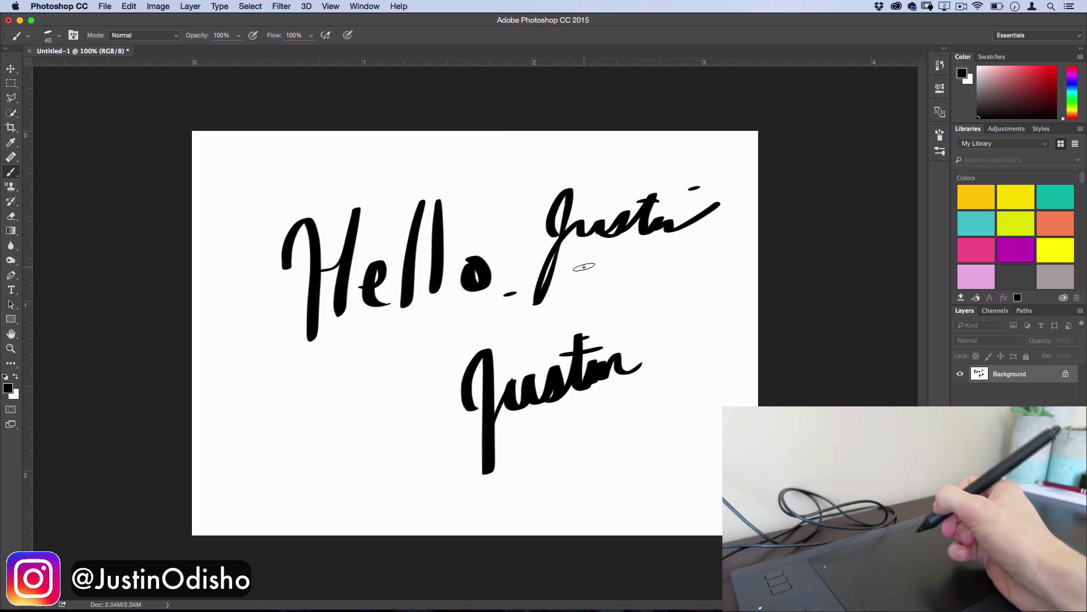